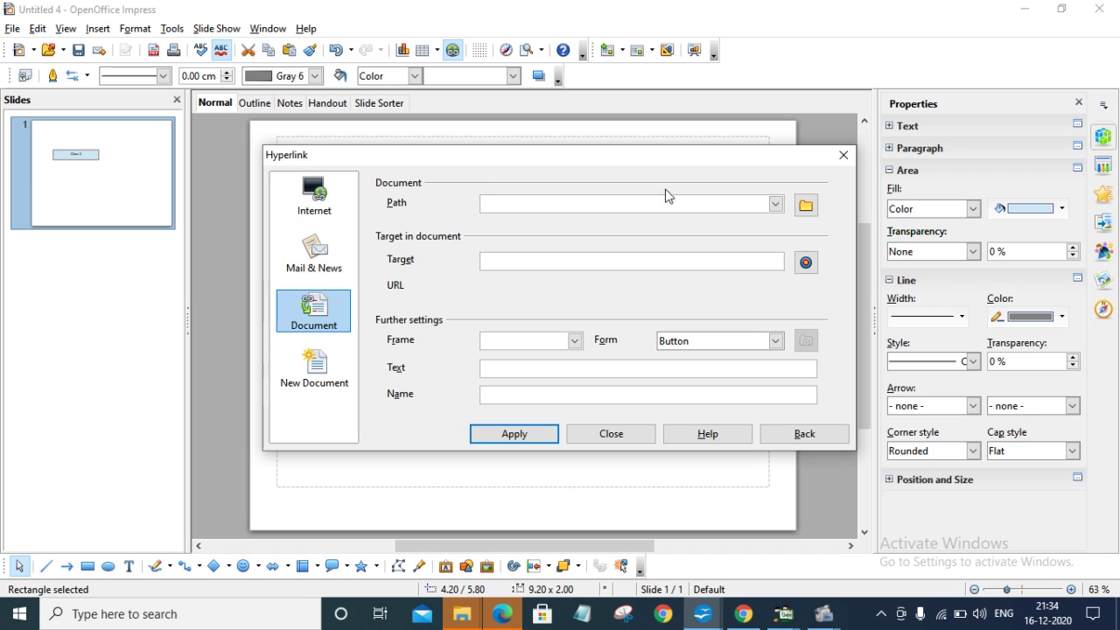
# Step: Link the Class 2 rectangle to Class 24.odt from the Documents folder with a document hyperlink in Button form
pyautogui.click(806, 206)
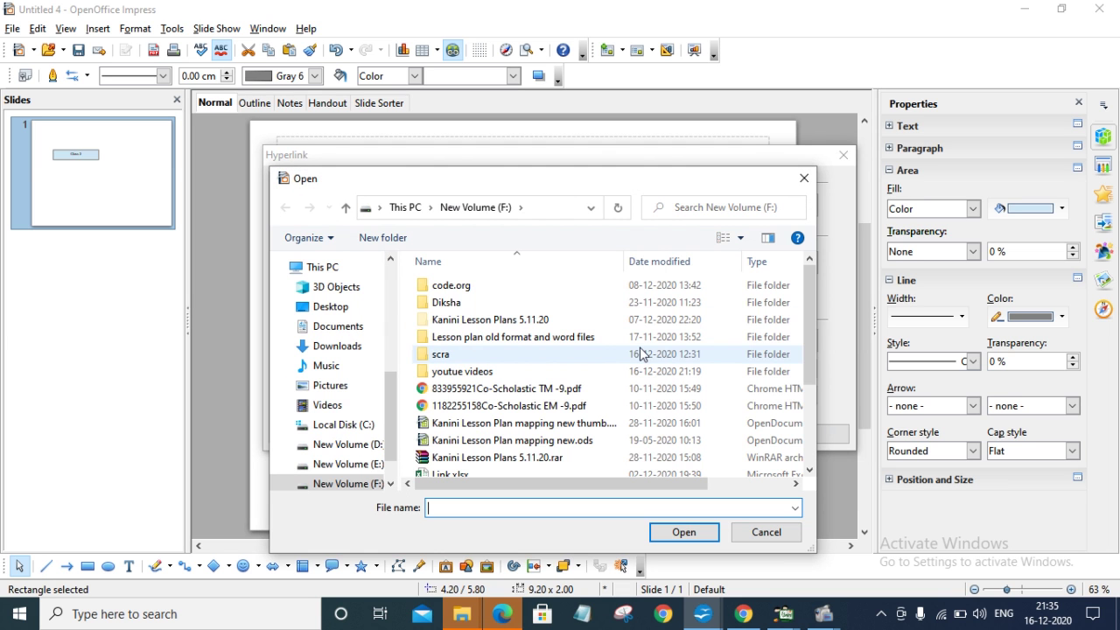
pyautogui.click(356, 489)
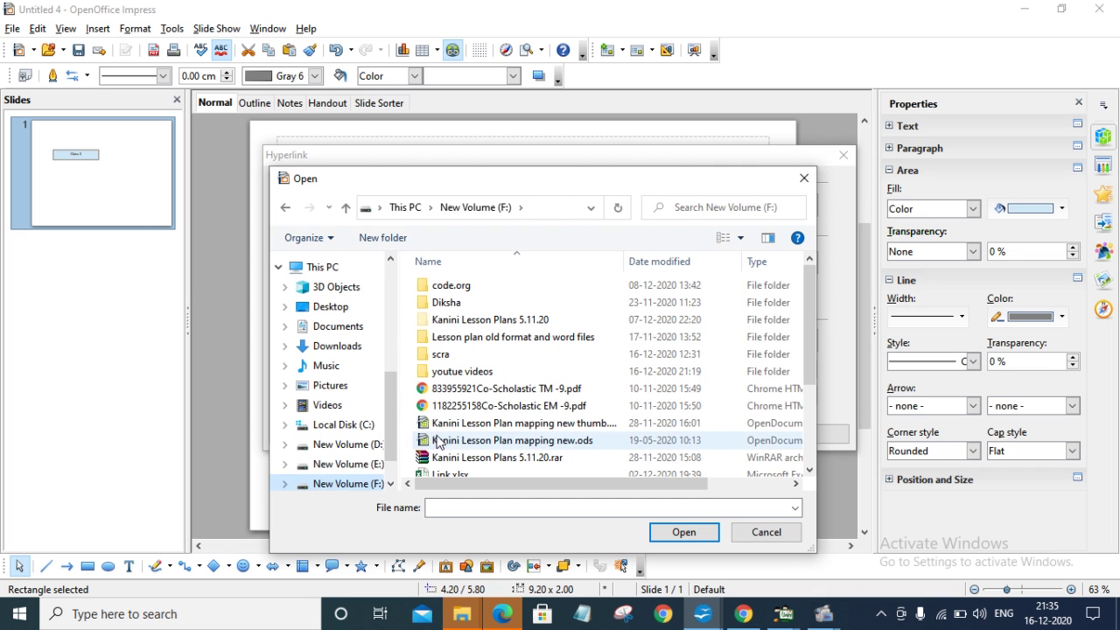
pyautogui.scroll(-3, 455, 437)
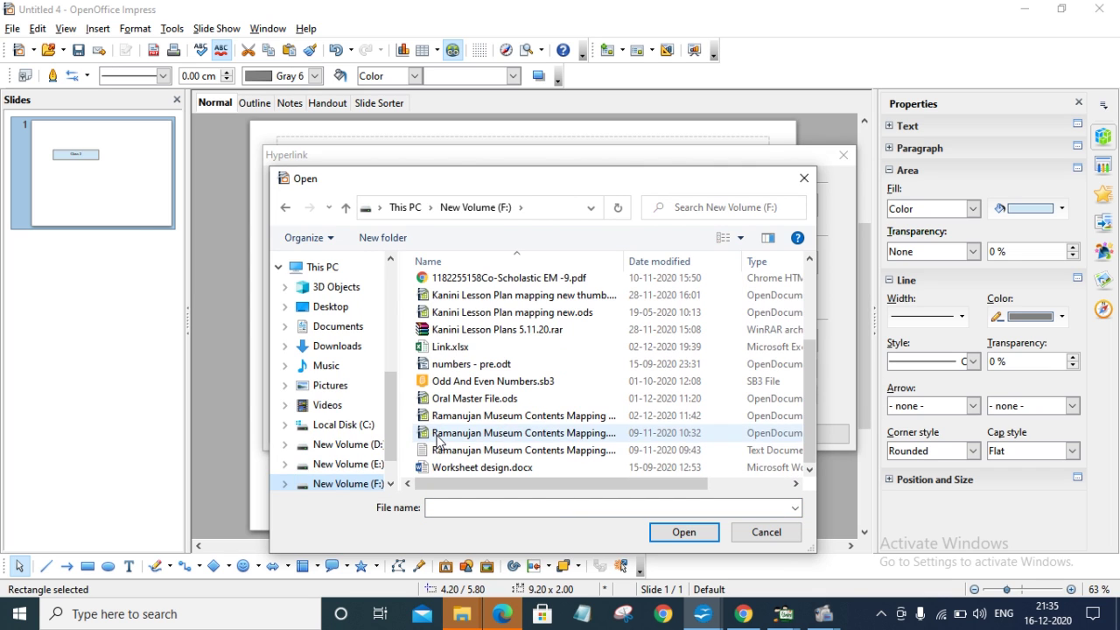
pyautogui.click(337, 331)
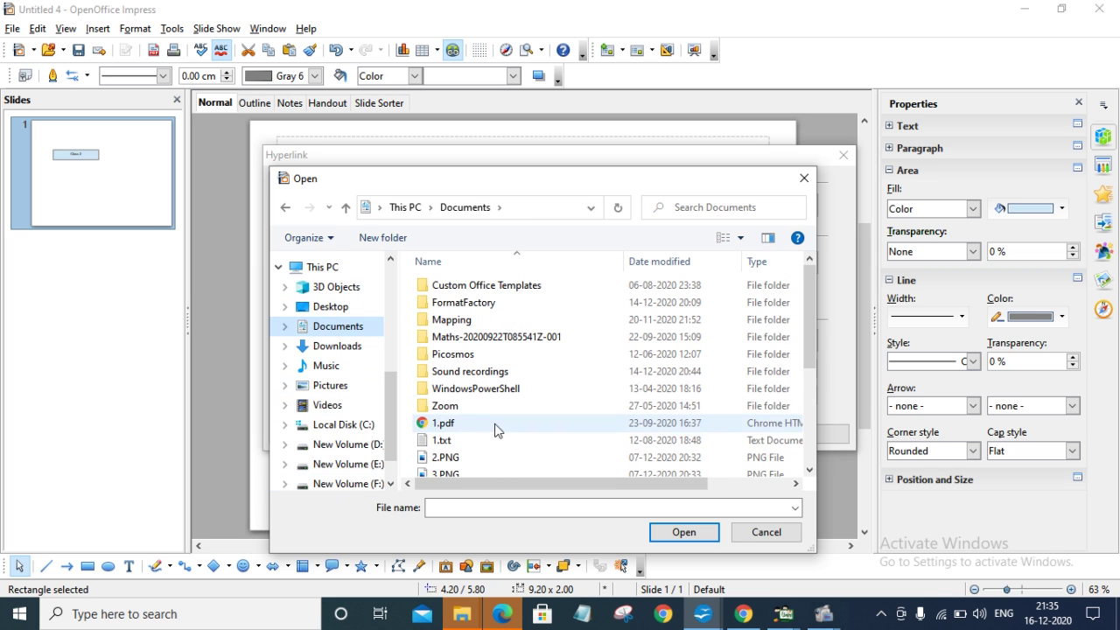
pyautogui.scroll(-3, 479, 426)
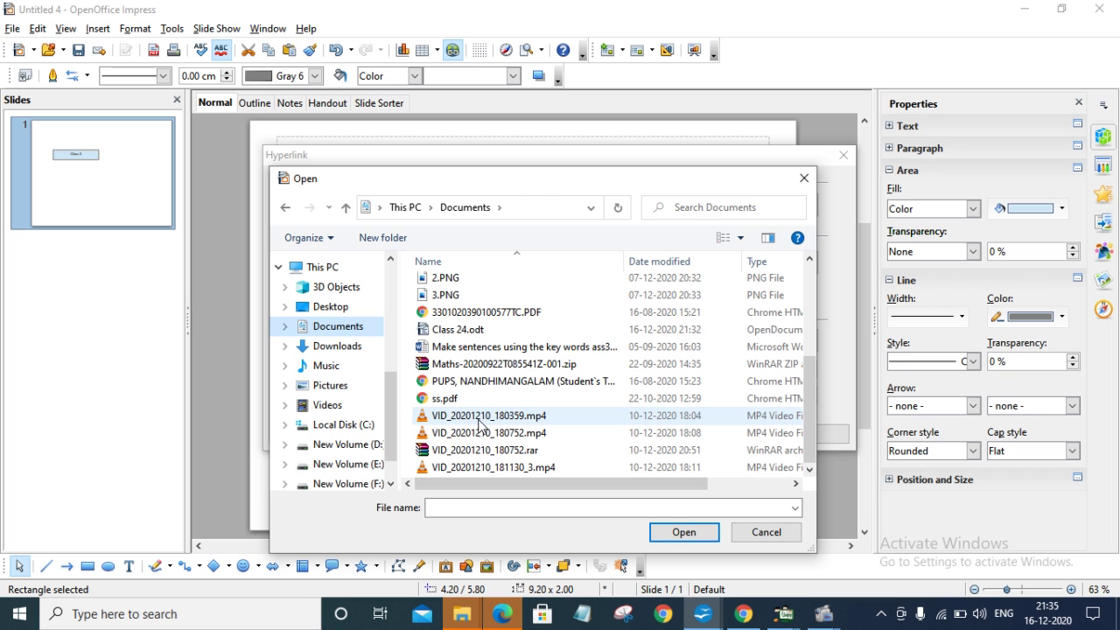
pyautogui.click(472, 333)
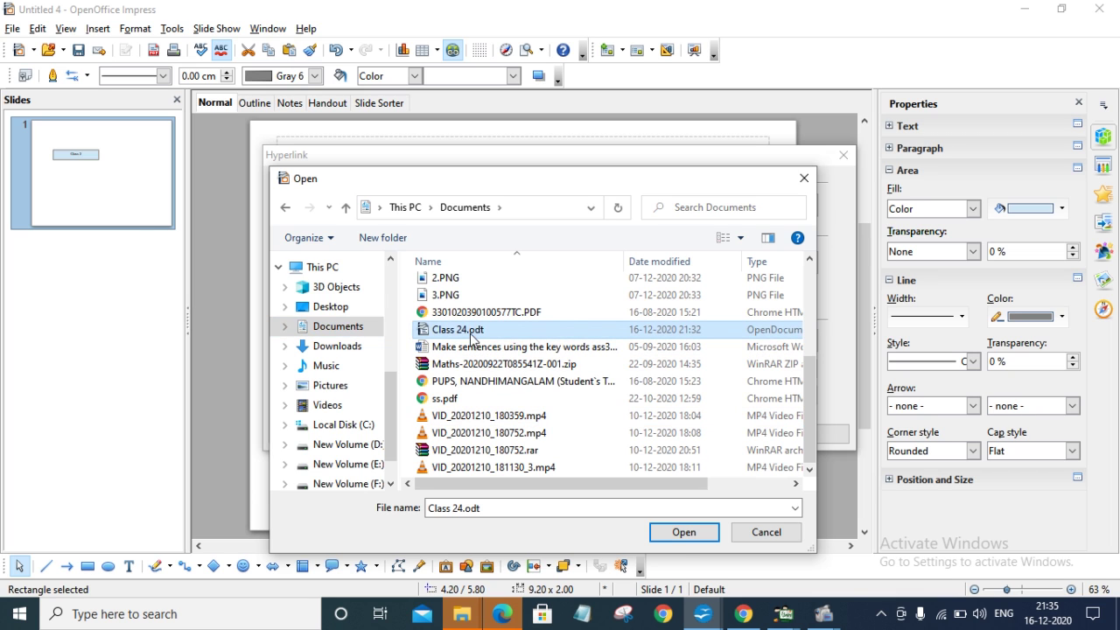
pyautogui.click(680, 535)
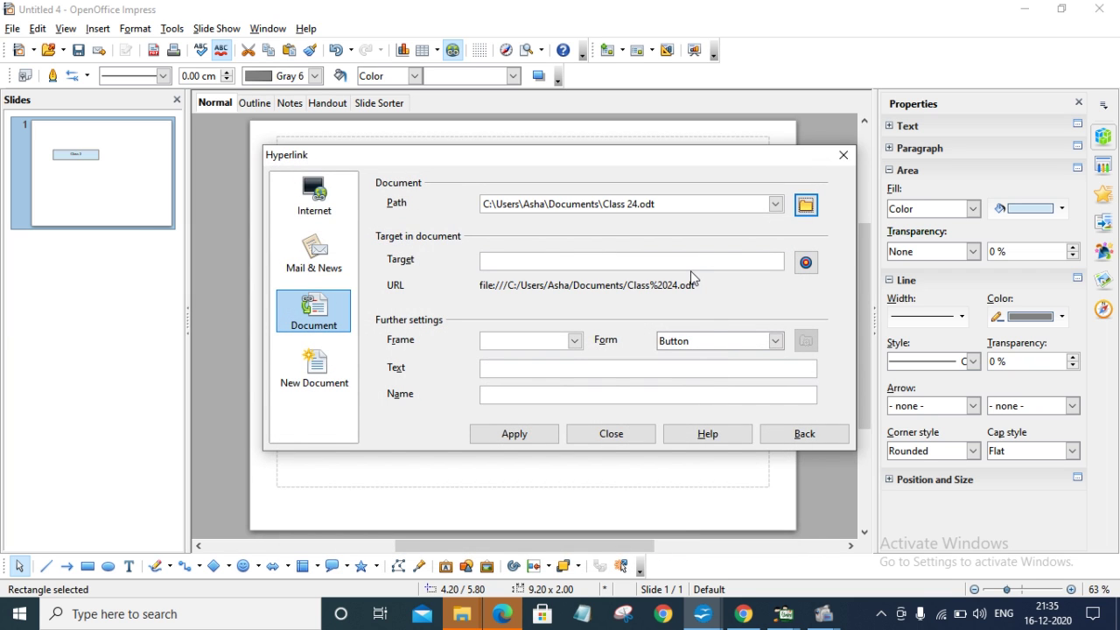
pyautogui.click(513, 436)
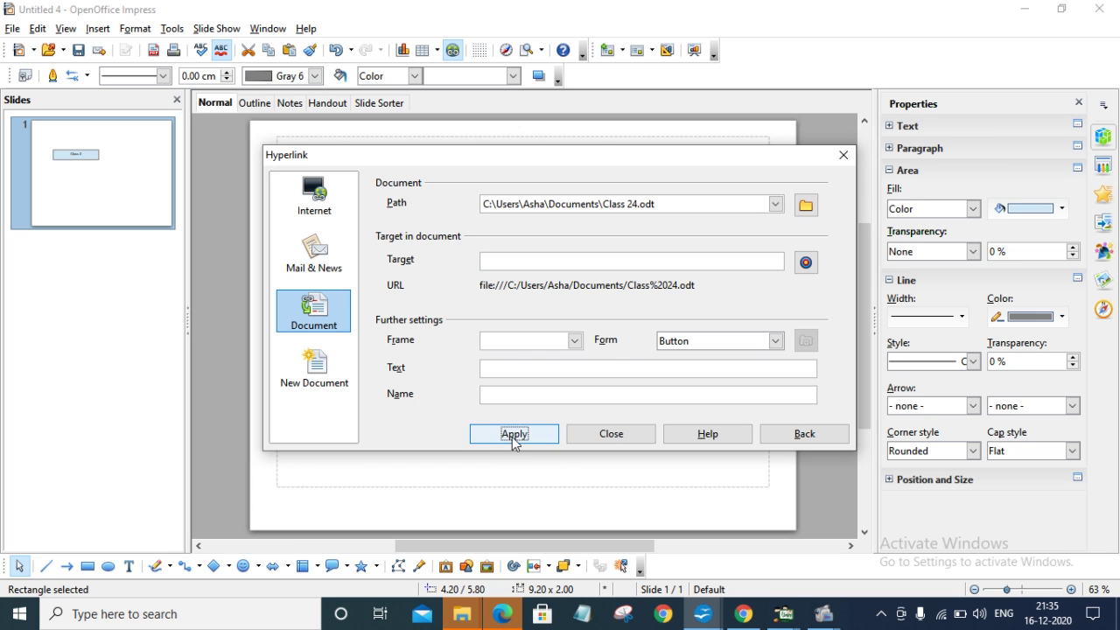
pyautogui.click(612, 434)
# Step: Test the Class 2 rectangle's hyperlink from the slide and close the linked document
pyautogui.click(675, 295)
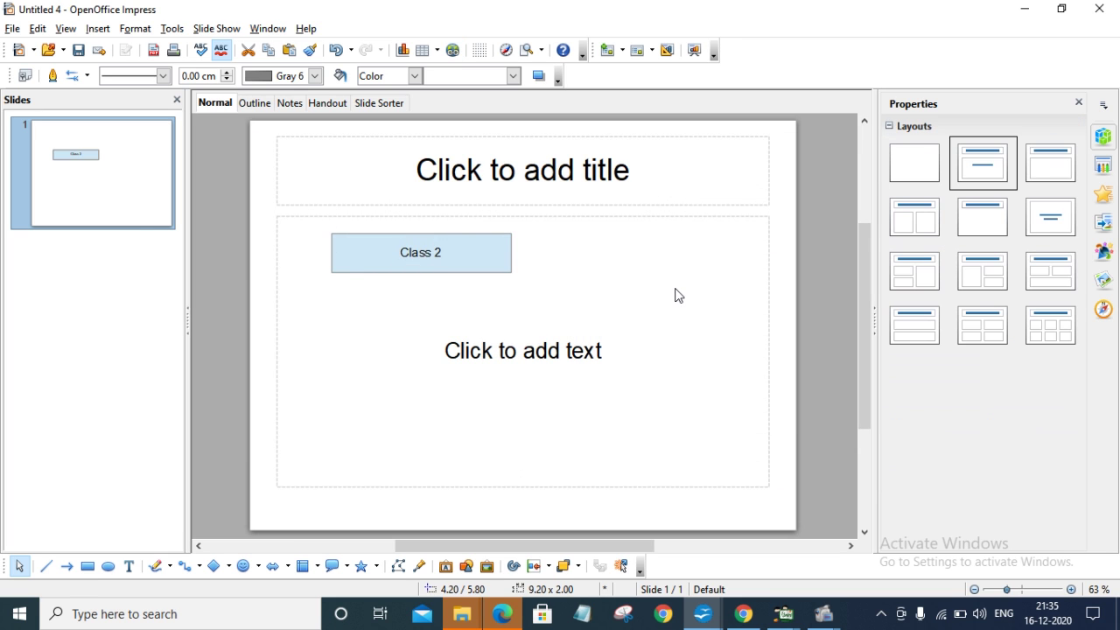
pyautogui.click(503, 267)
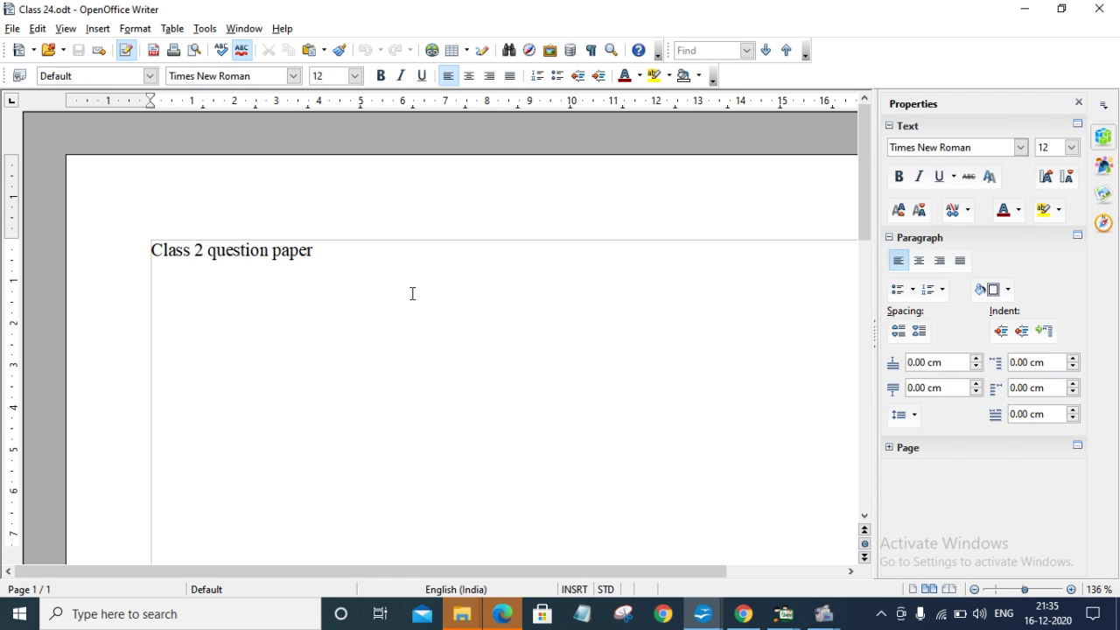
pyautogui.click(1099, 11)
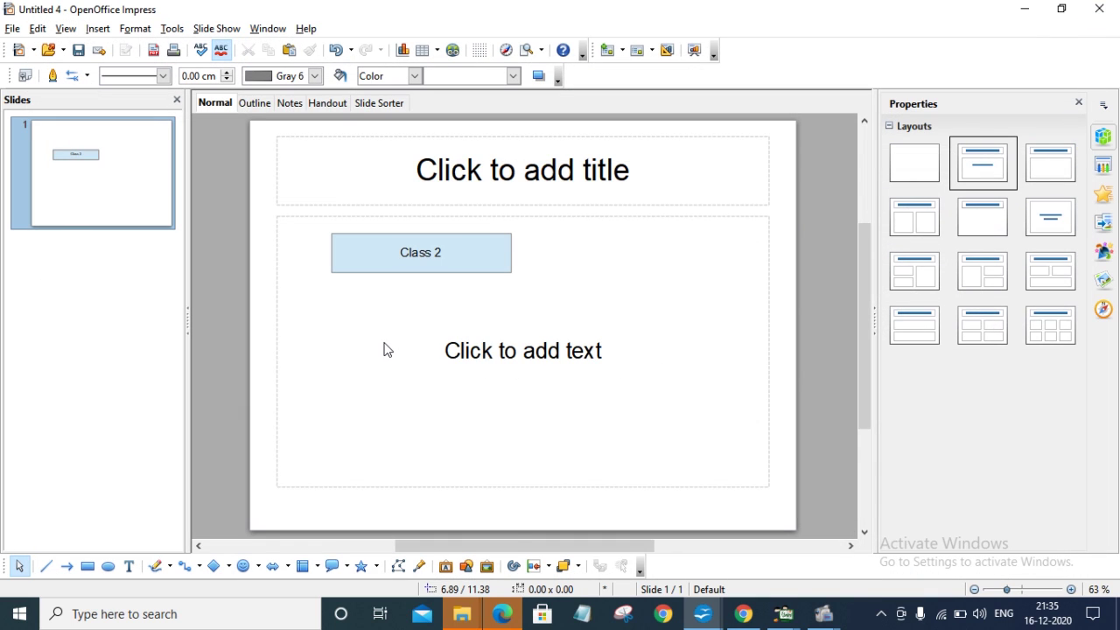
# Step: Delete the slide's empty text and title placeholders
pyautogui.click(291, 215)
pyautogui.press('Delete')
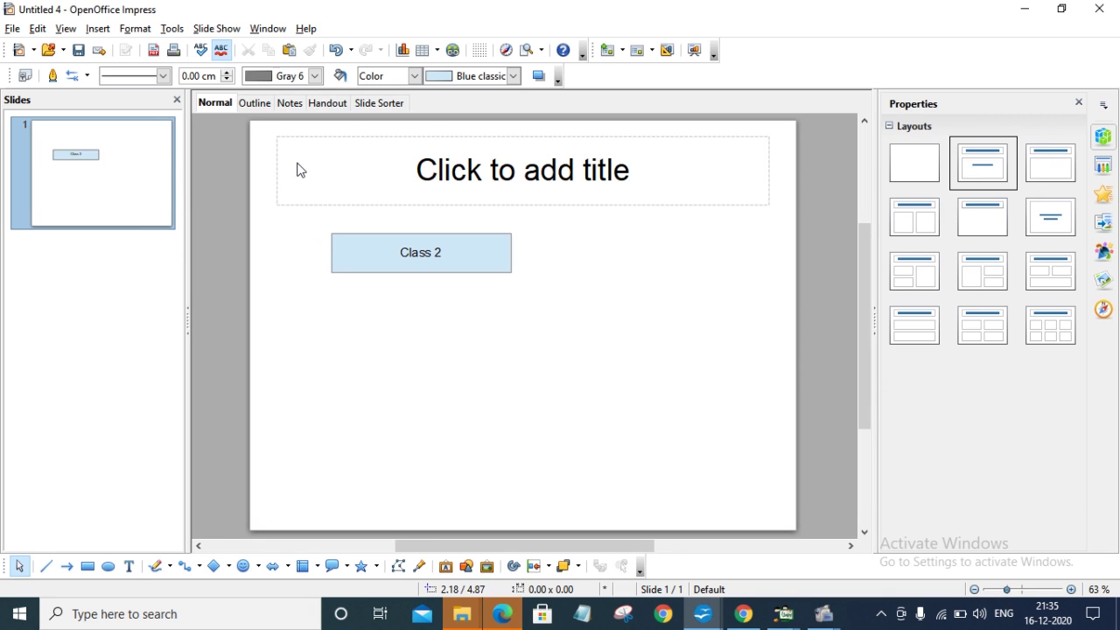
pyautogui.click(302, 135)
pyautogui.press('Delete')
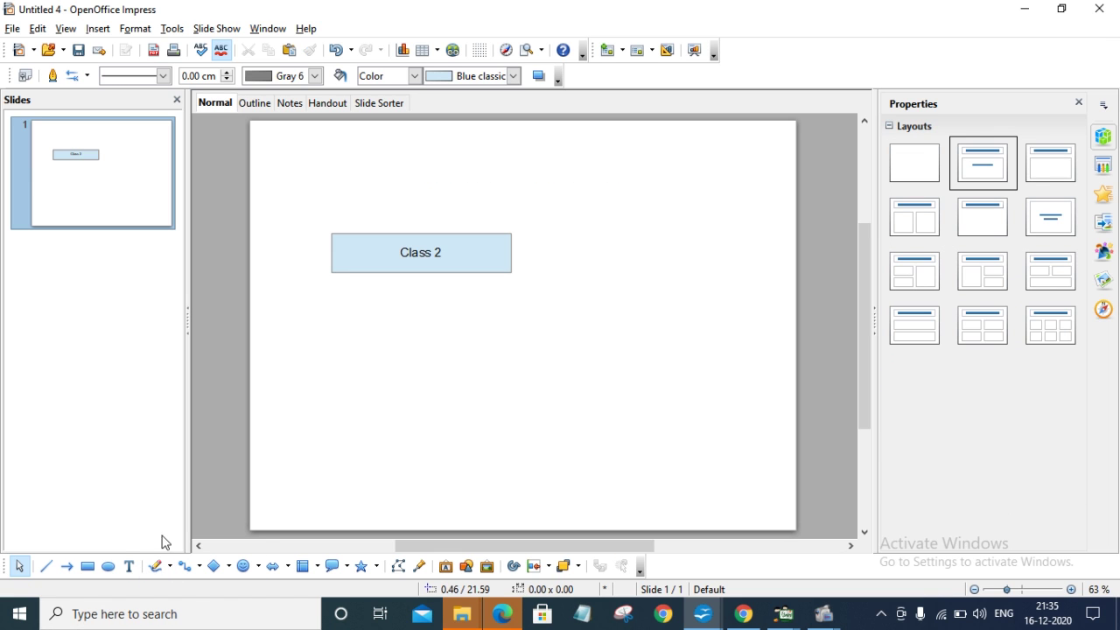
# Step: Add a text box reading "Class 4" on the slide below the Class 2 rectangle
pyautogui.click(129, 567)
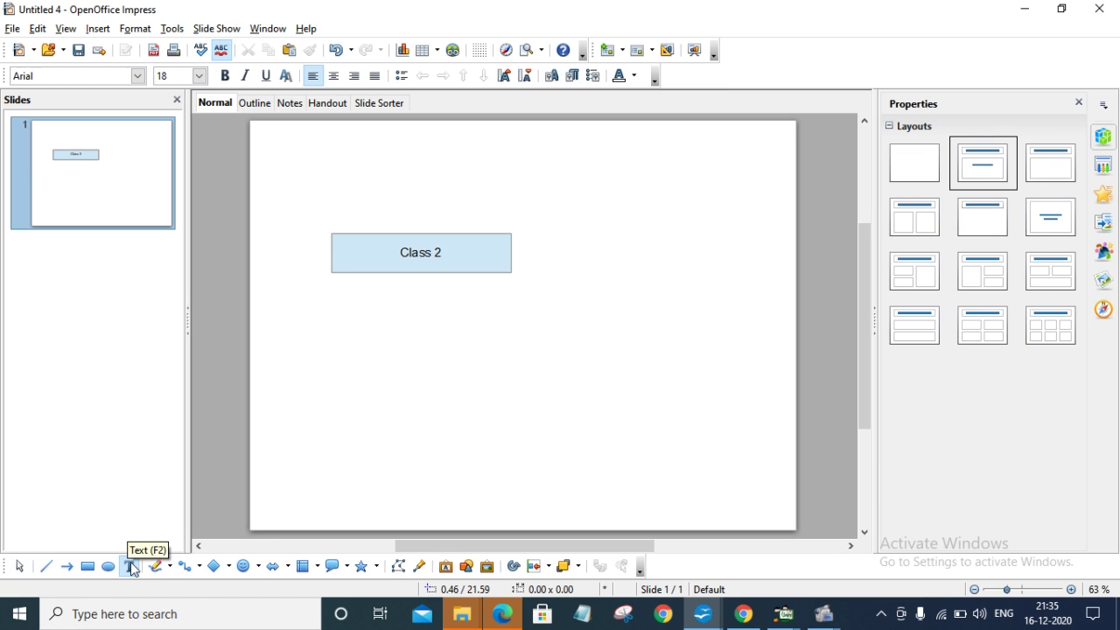
pyautogui.click(311, 396)
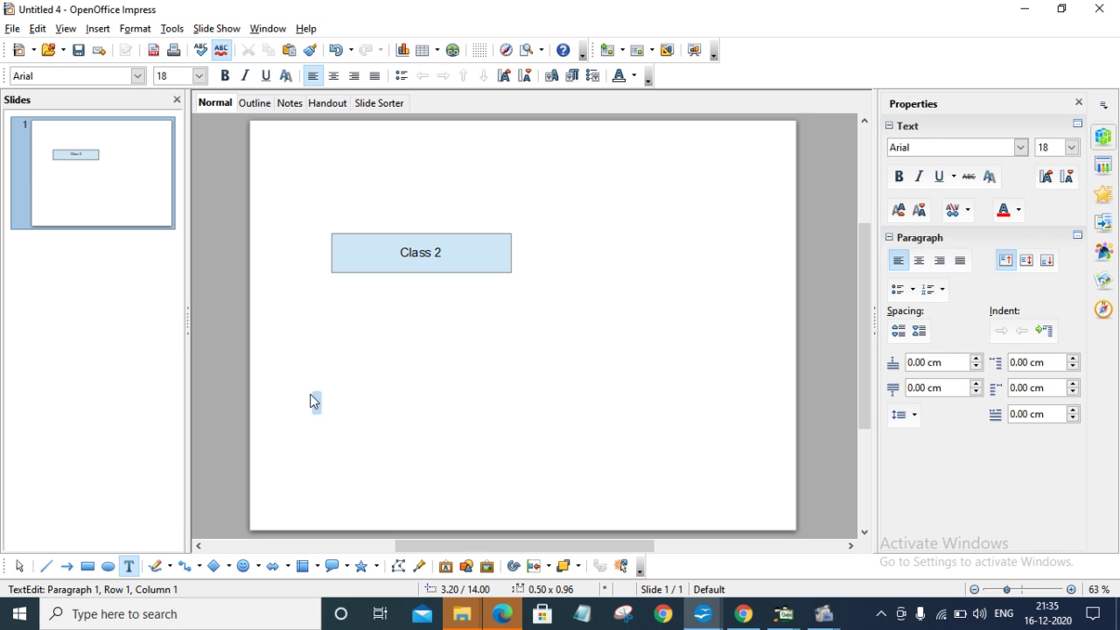
pyautogui.write('Class 4')
pyautogui.click(368, 425)
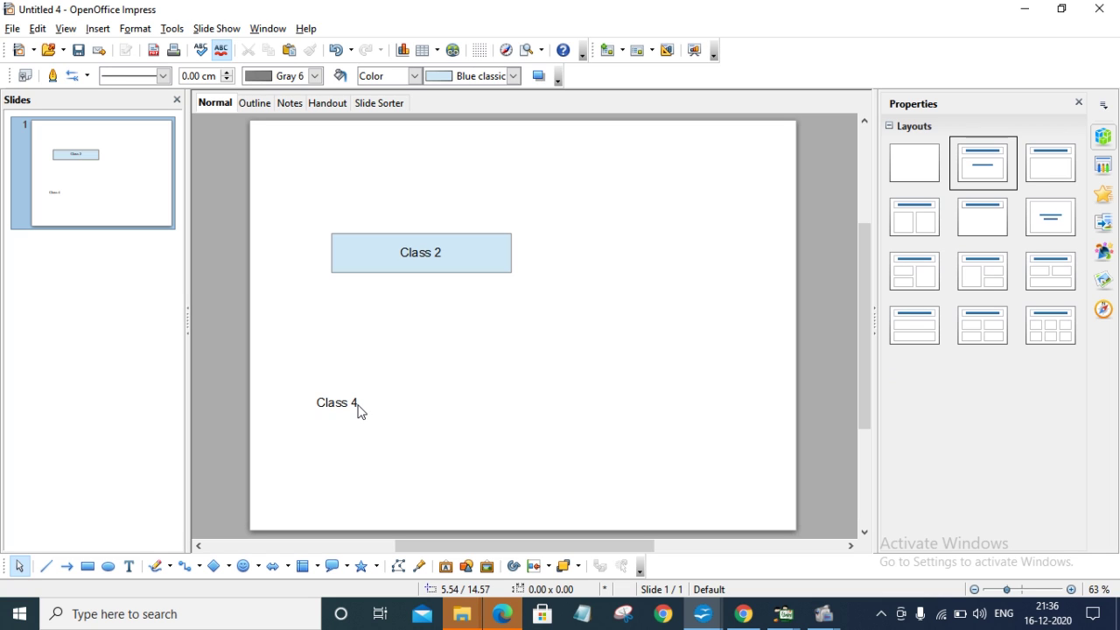
pyautogui.click(358, 407)
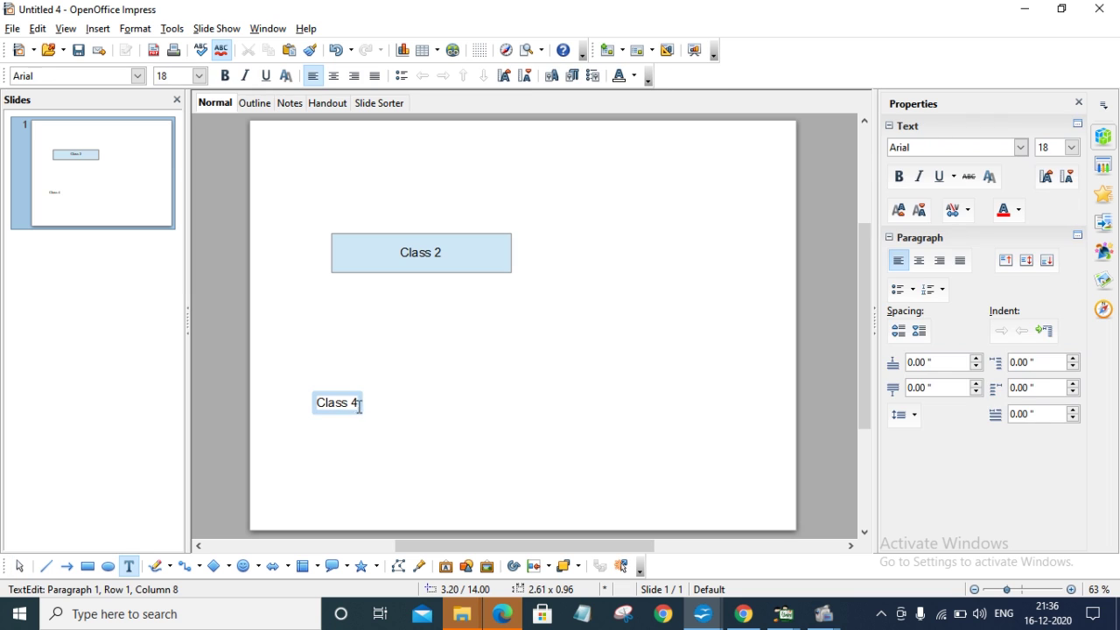
pyautogui.click(362, 405)
pyautogui.click(362, 405)
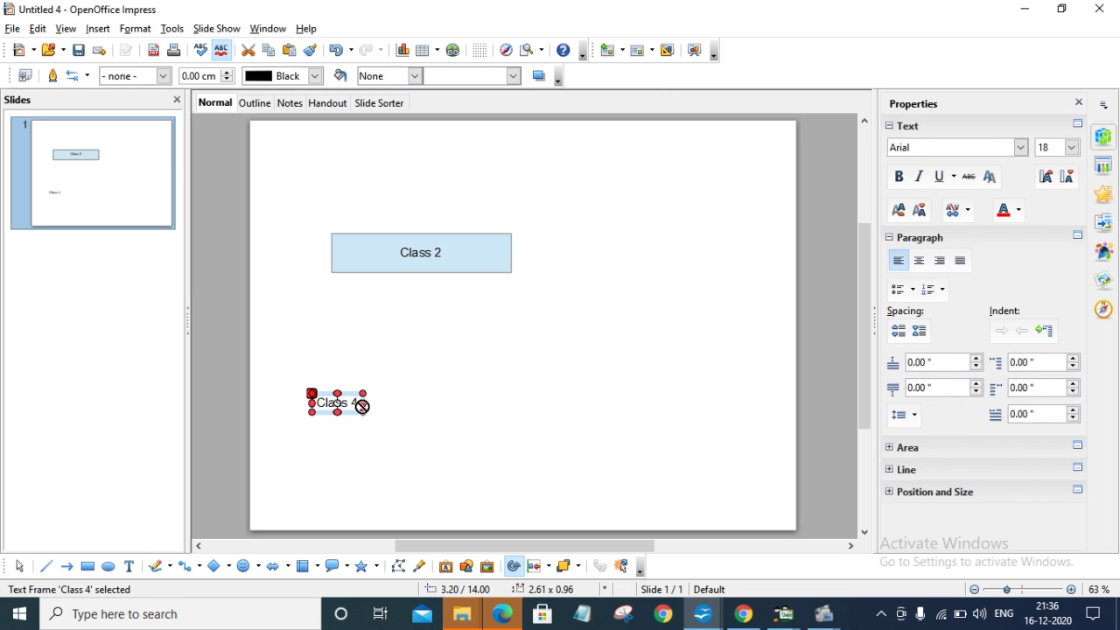
pyautogui.click(387, 387)
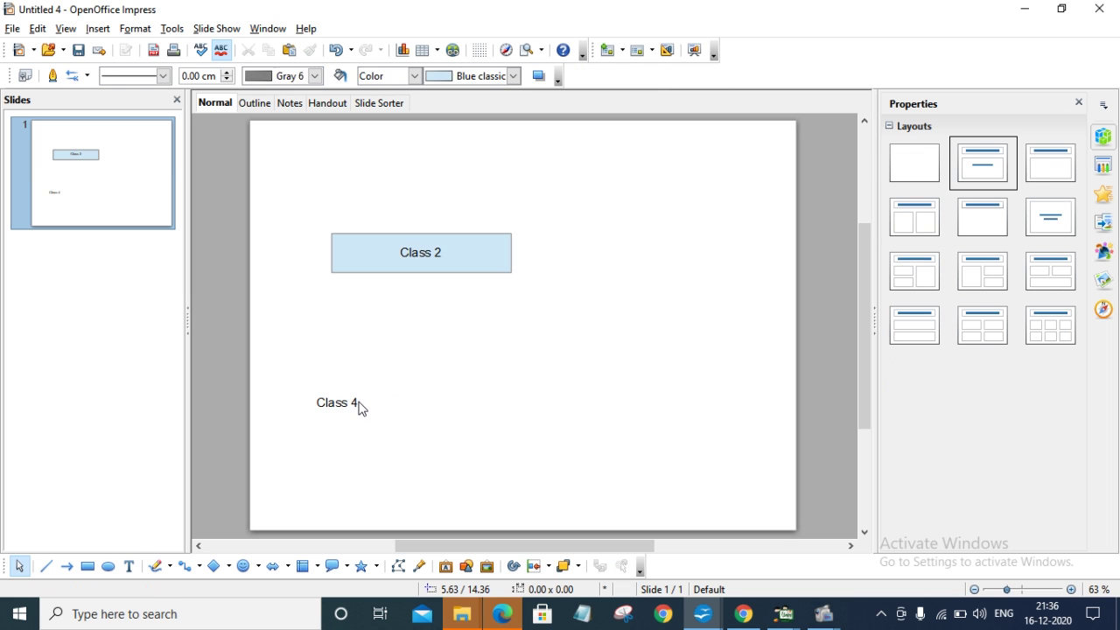
pyautogui.click(358, 410)
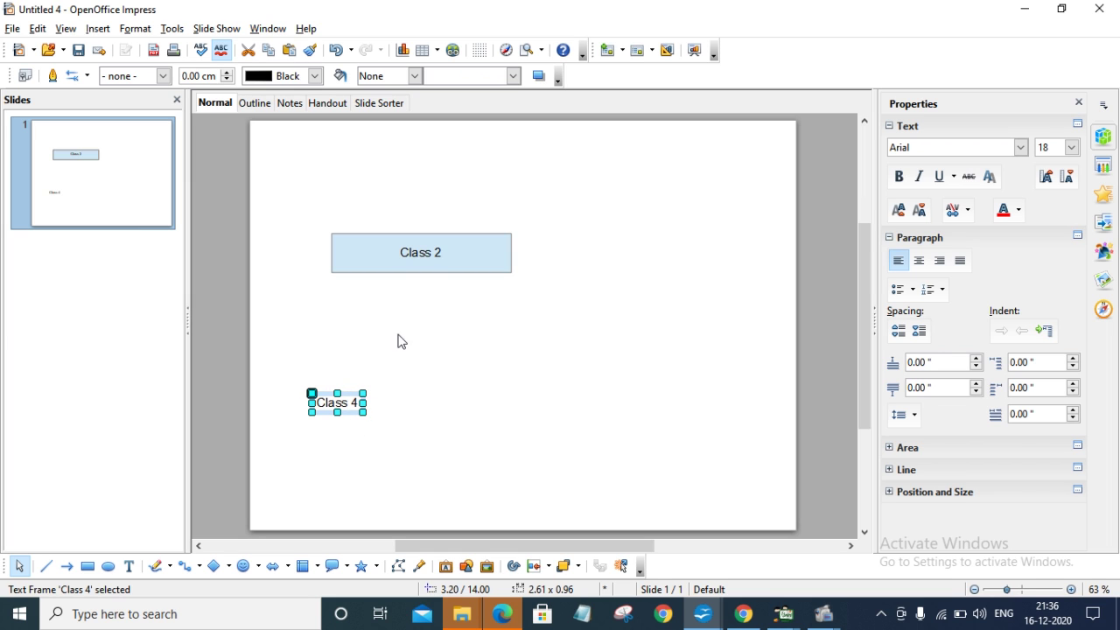
pyautogui.click(348, 399)
pyautogui.rightClick(352, 401)
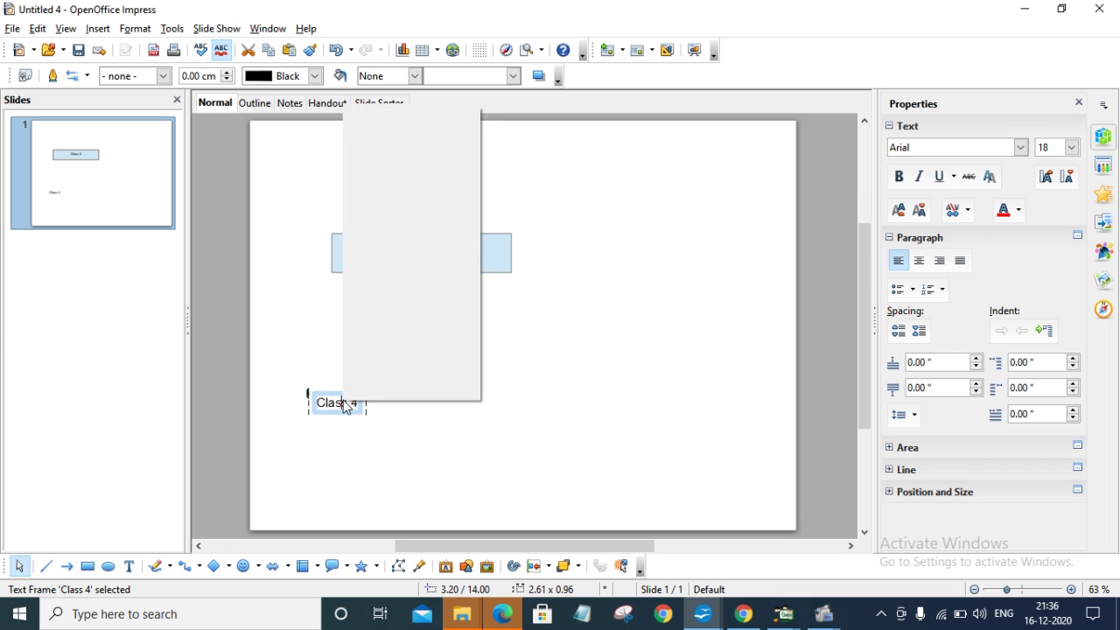
pyautogui.click(355, 408)
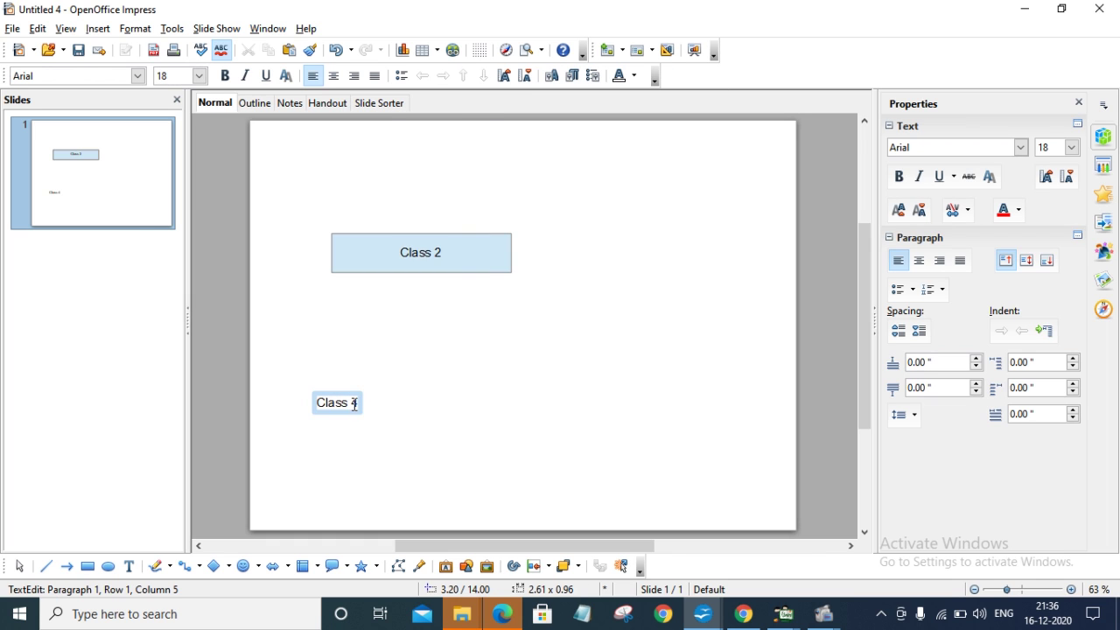
pyautogui.rightClick(358, 405)
pyautogui.click(358, 408)
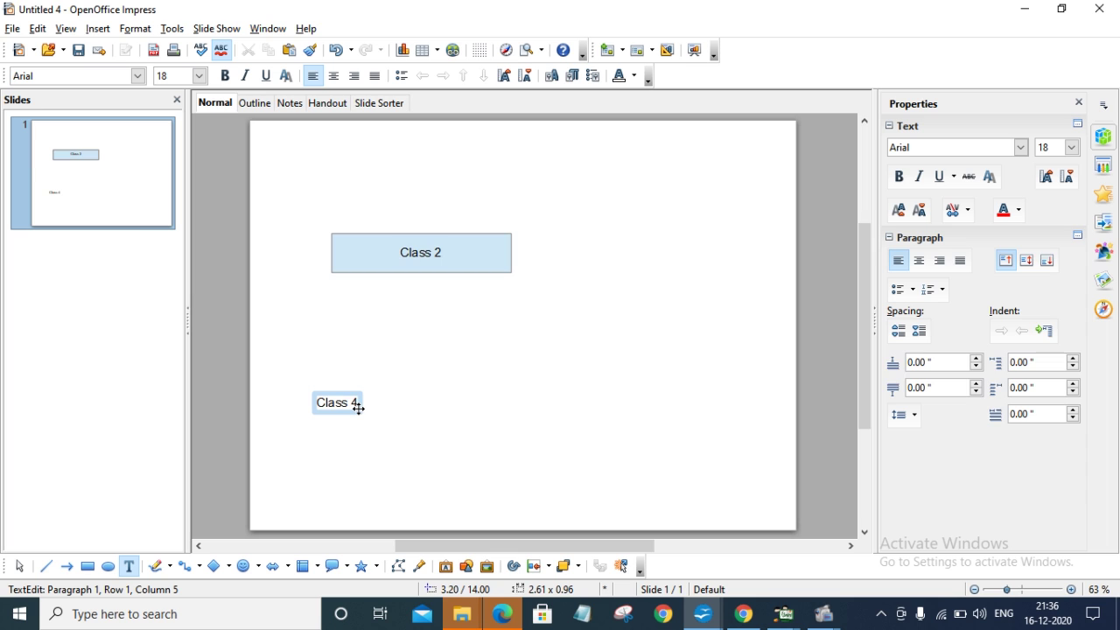
# Step: Set the Class 4 text frame's mouse-click interaction to Go to document, targeting Class 24.odt from Documents
pyautogui.rightClick(358, 408)
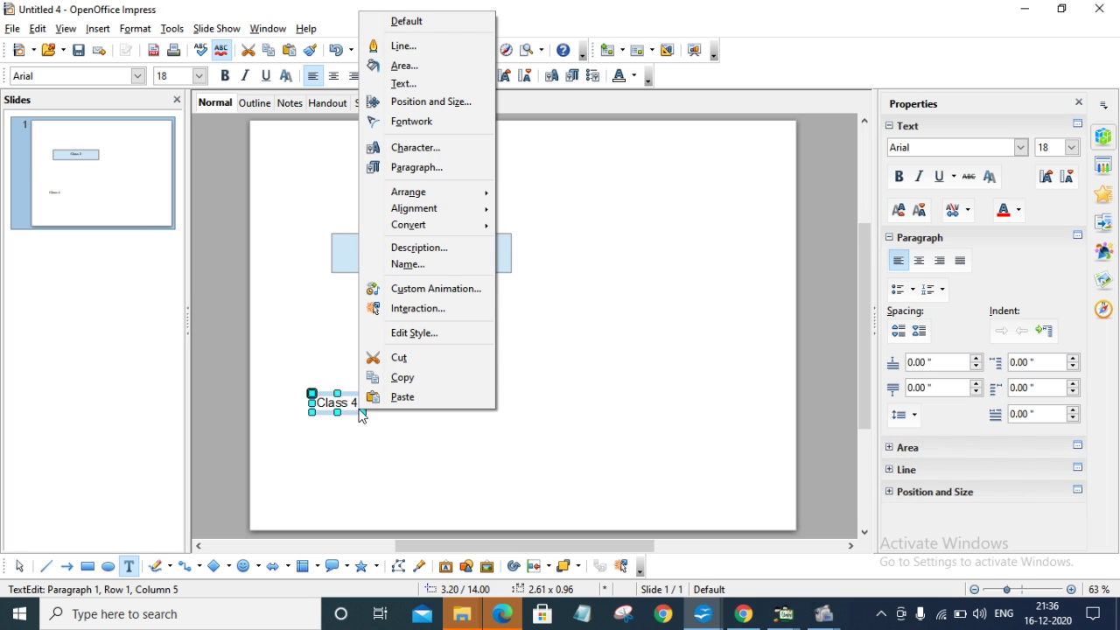
pyautogui.click(421, 307)
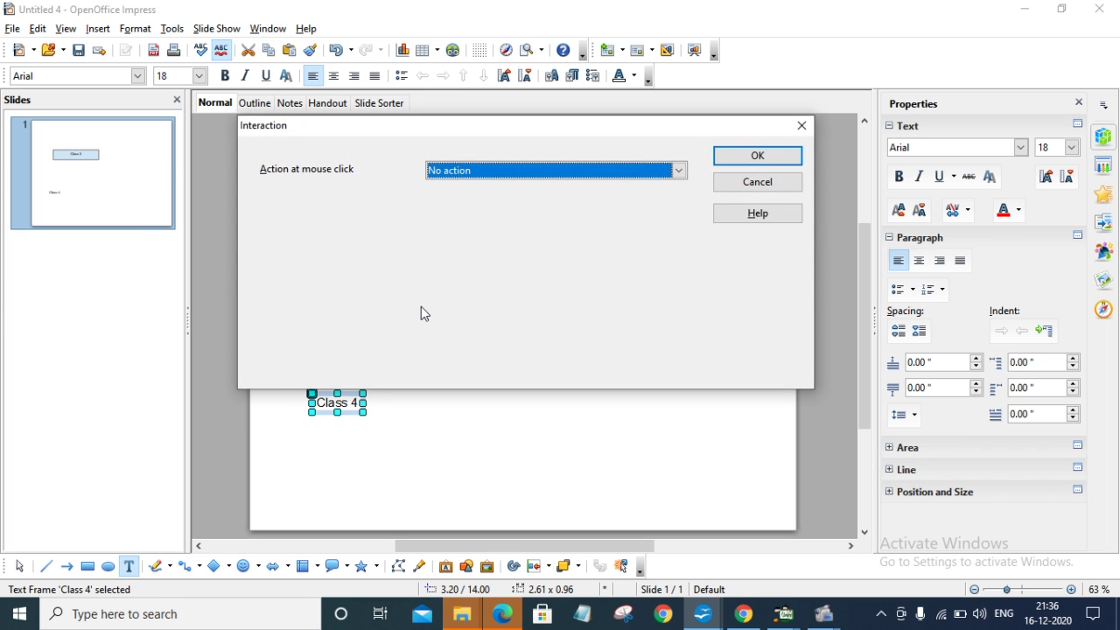
pyautogui.click(680, 172)
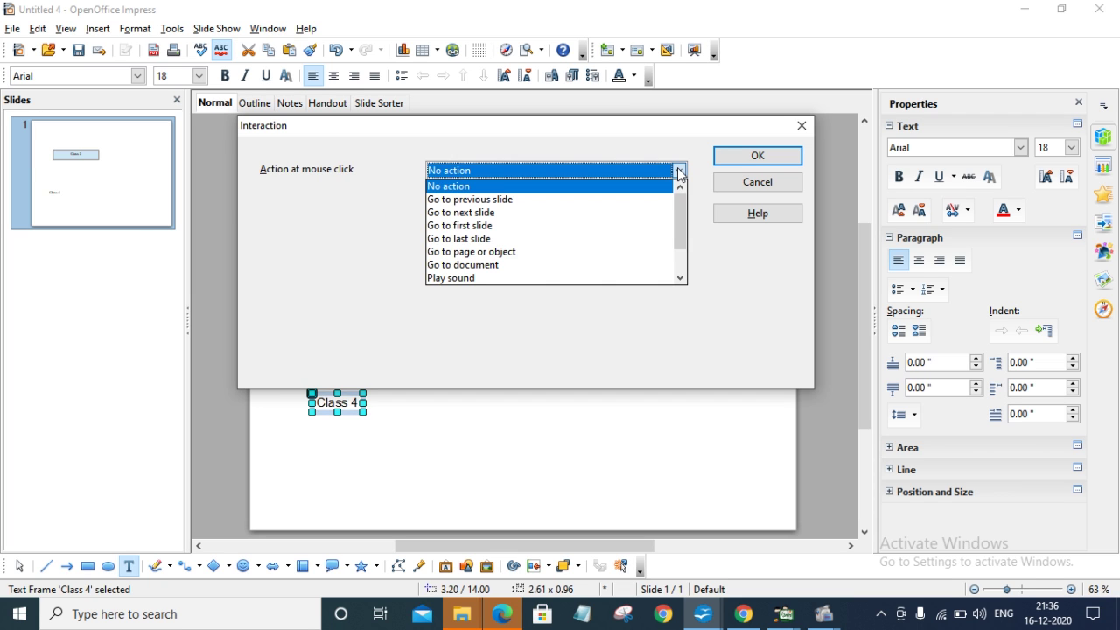
pyautogui.click(448, 266)
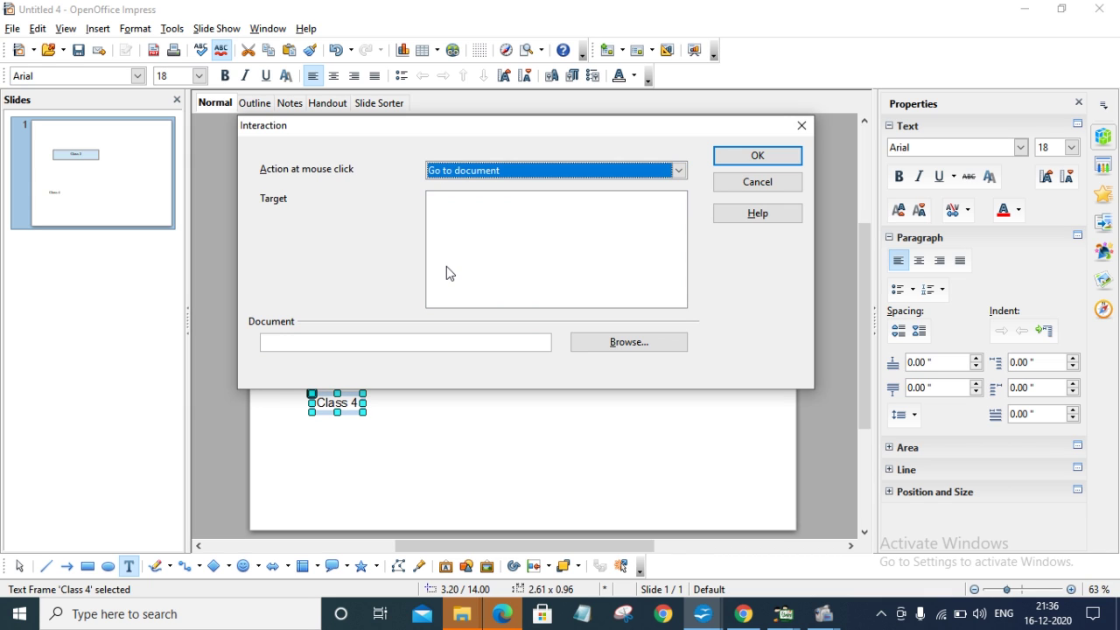
pyautogui.click(601, 345)
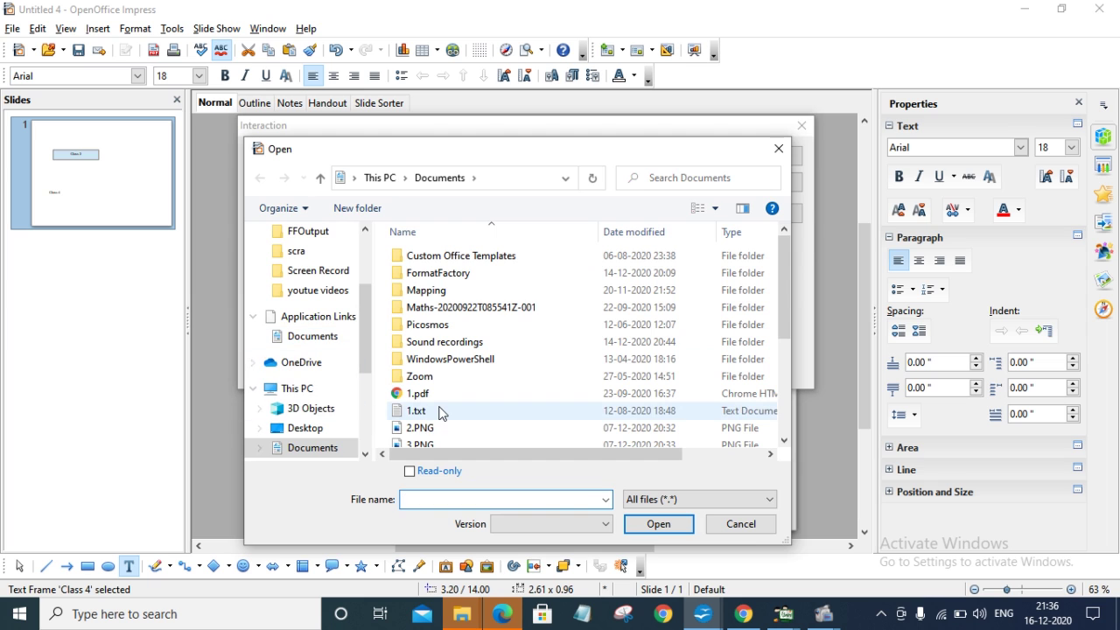
pyautogui.scroll(-2, 434, 418)
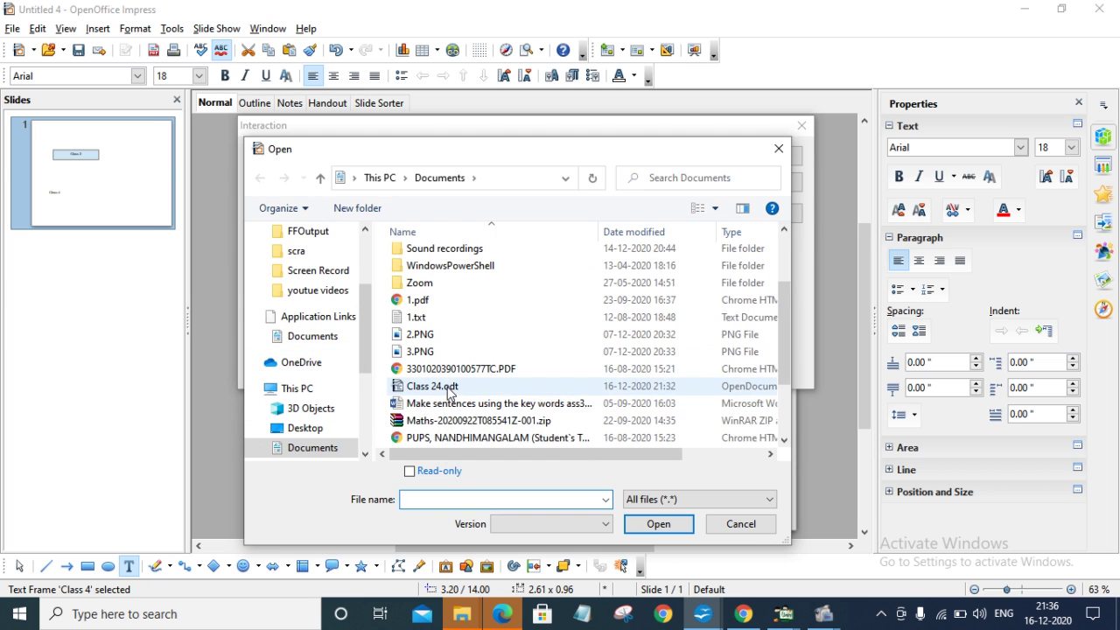
pyautogui.click(411, 386)
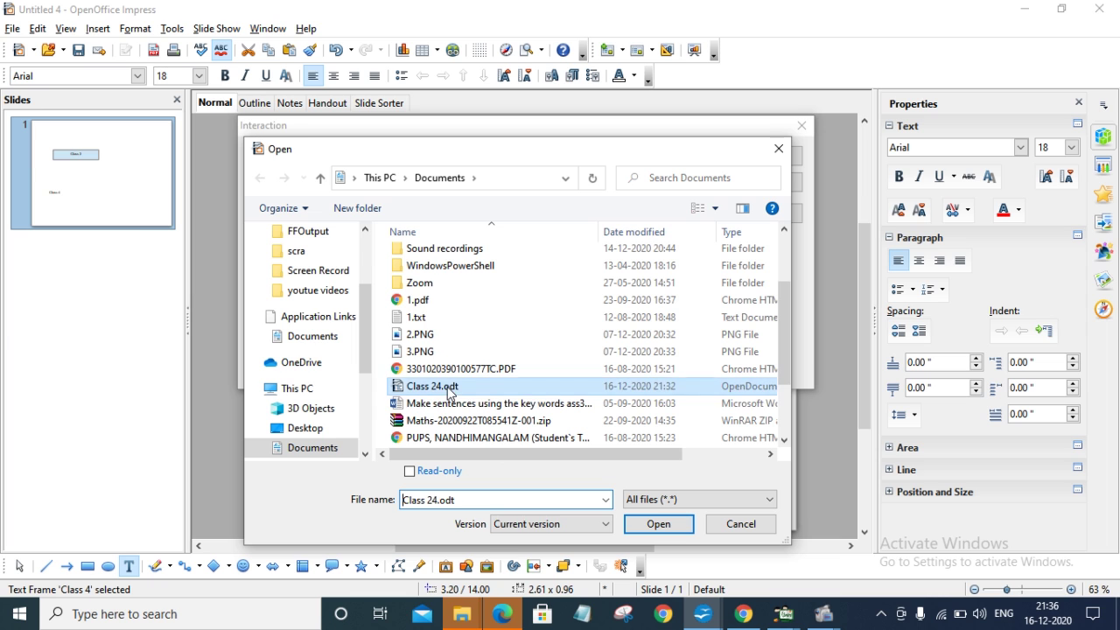
pyautogui.click(658, 524)
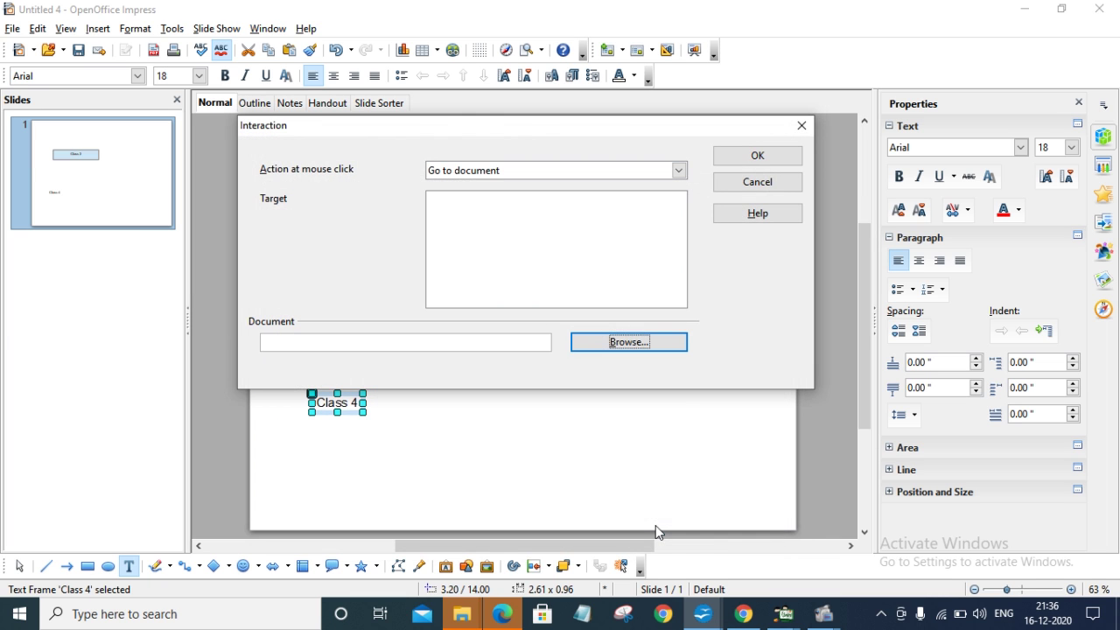
pyautogui.click(740, 158)
# Step: Test the Class 4 text's interaction from the slide and close the linked document
pyautogui.click(629, 380)
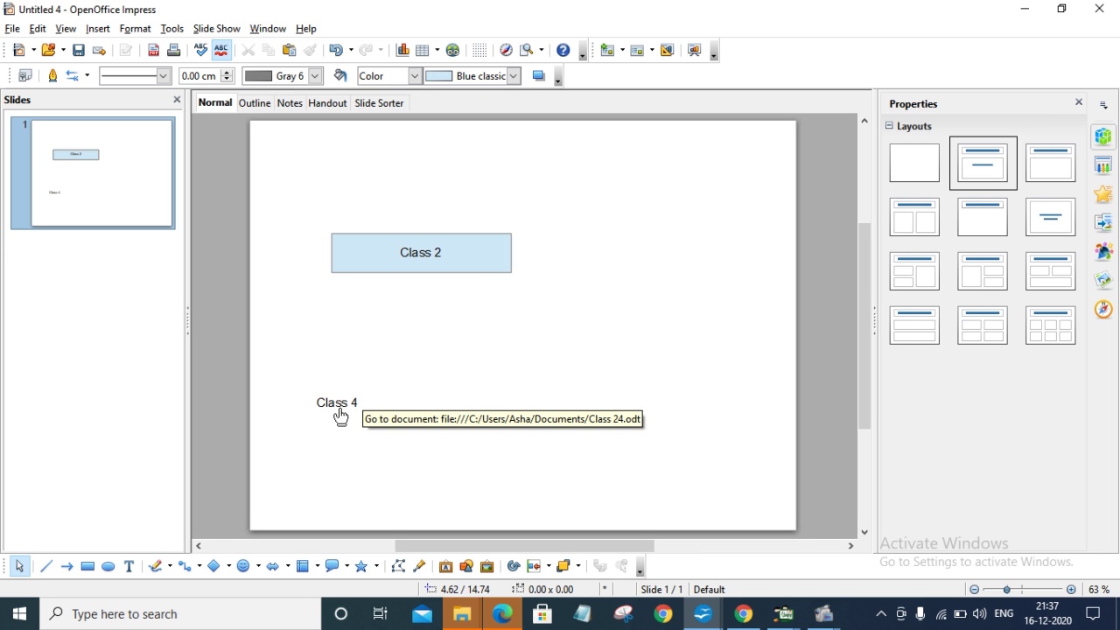
pyautogui.click(340, 416)
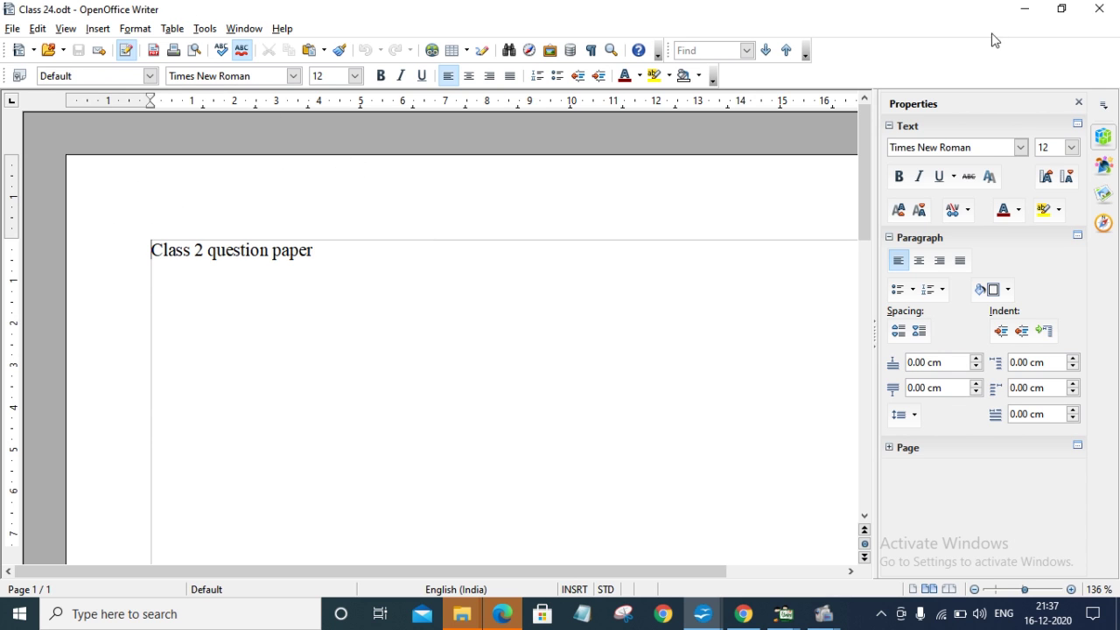
pyautogui.click(1100, 8)
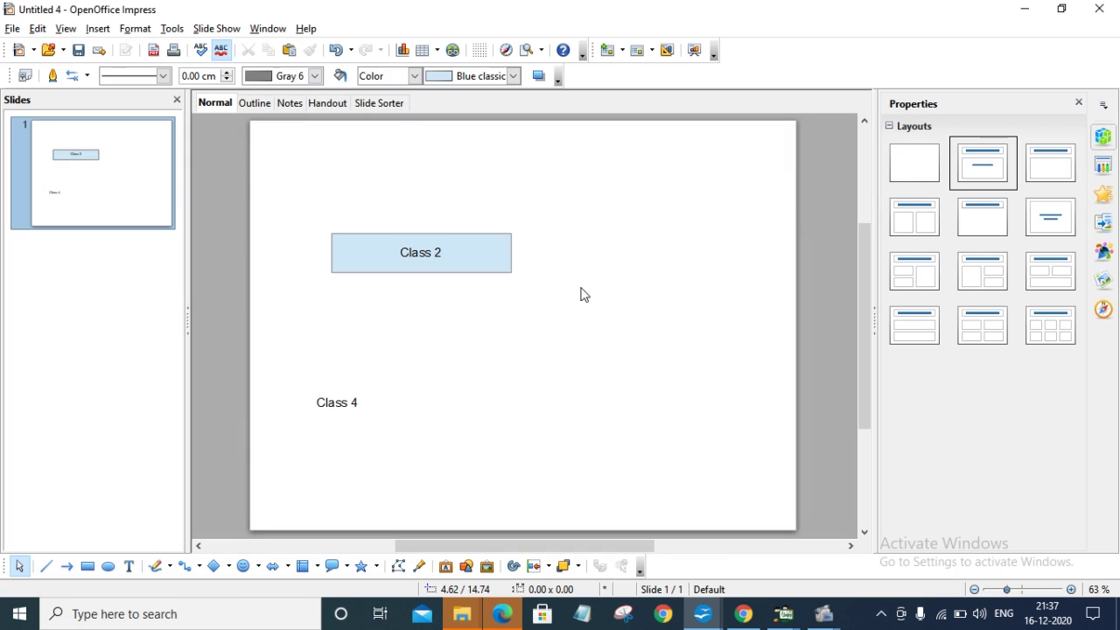